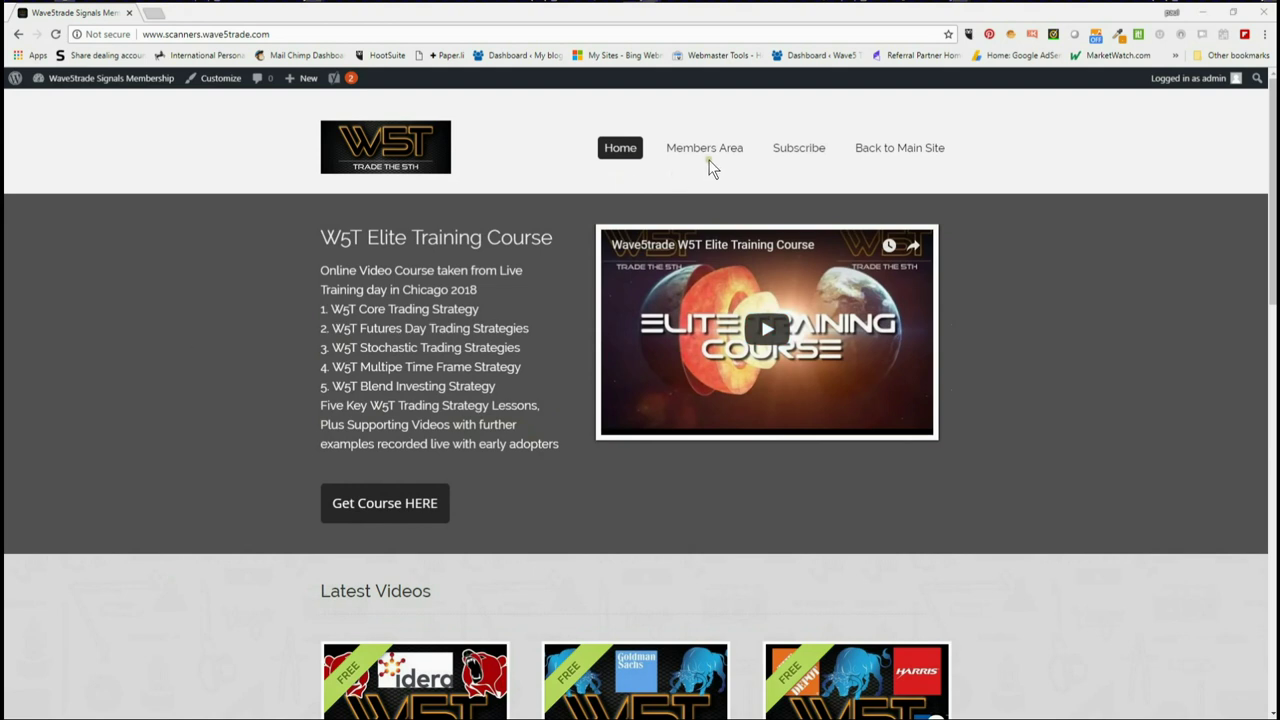
# Go to the Members Area and open its Long 5th Wave Trades scan results
pyautogui.moveTo(729, 155)
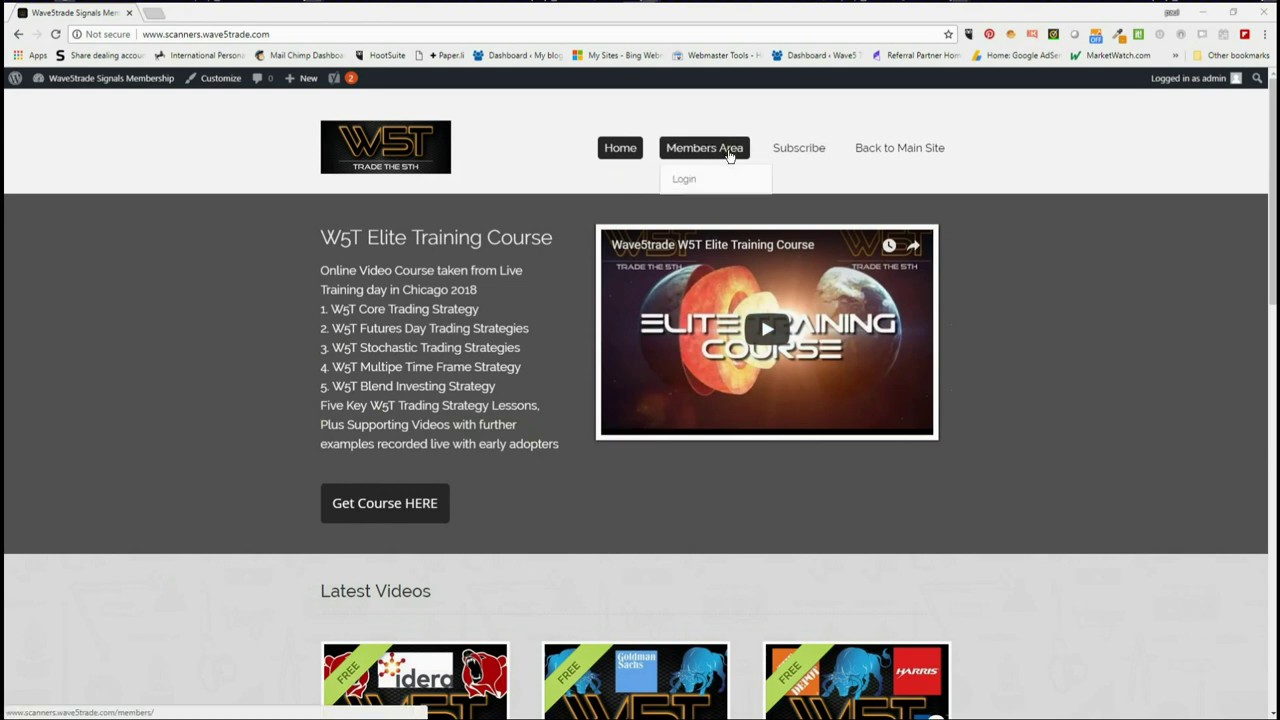
pyautogui.click(729, 152)
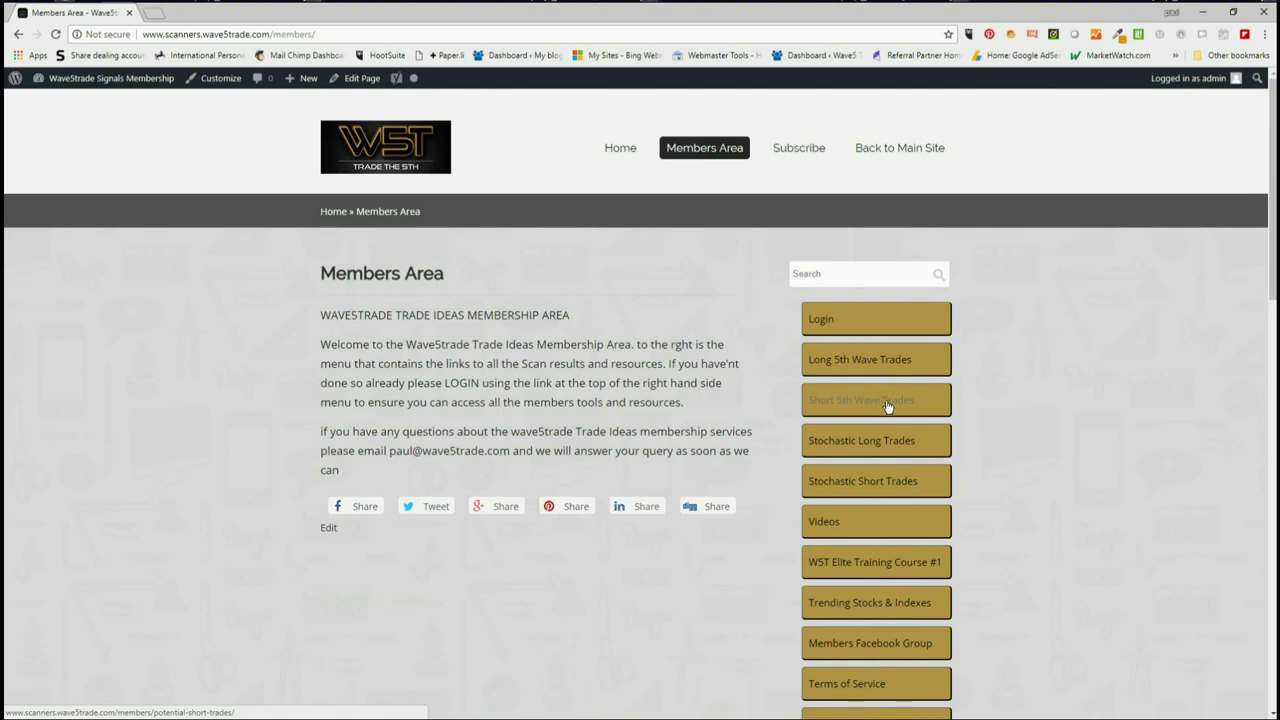
pyautogui.click(886, 488)
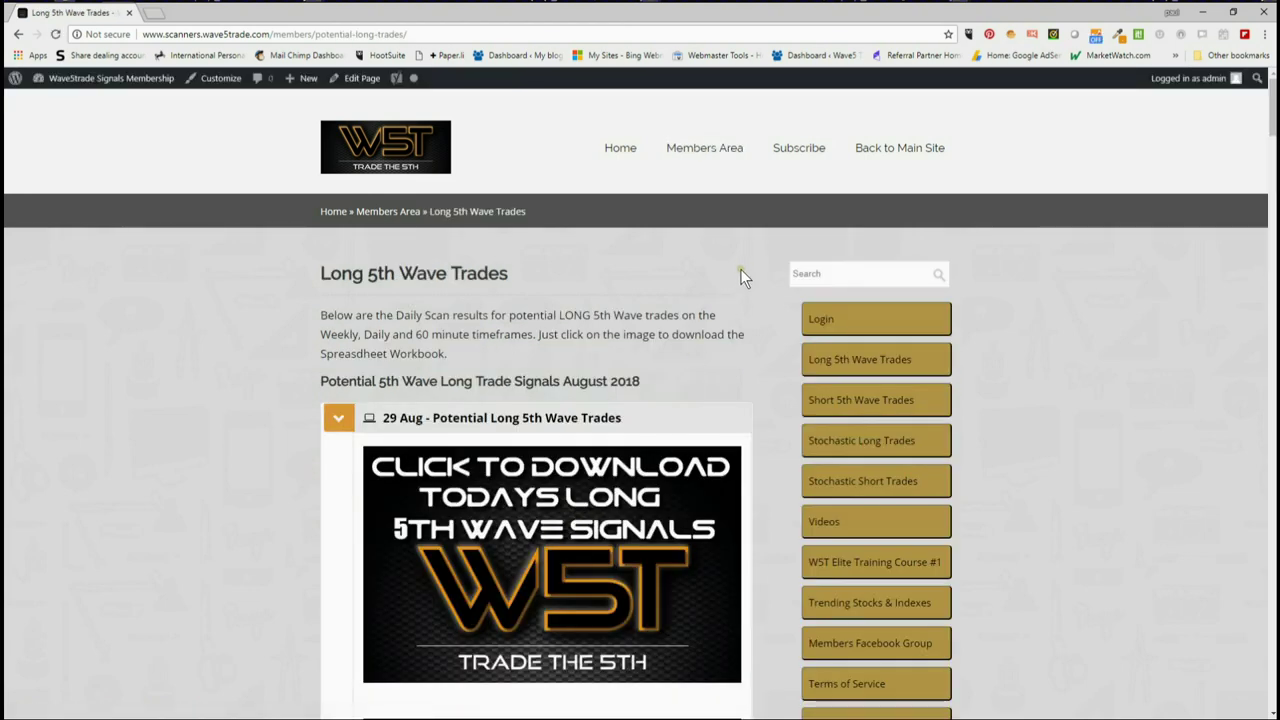
# Download the 29 Aug long 5th wave signals spreadsheet (W5T-SCANNER-LONG .xlsx)
pyautogui.scroll(-1, 742, 278)
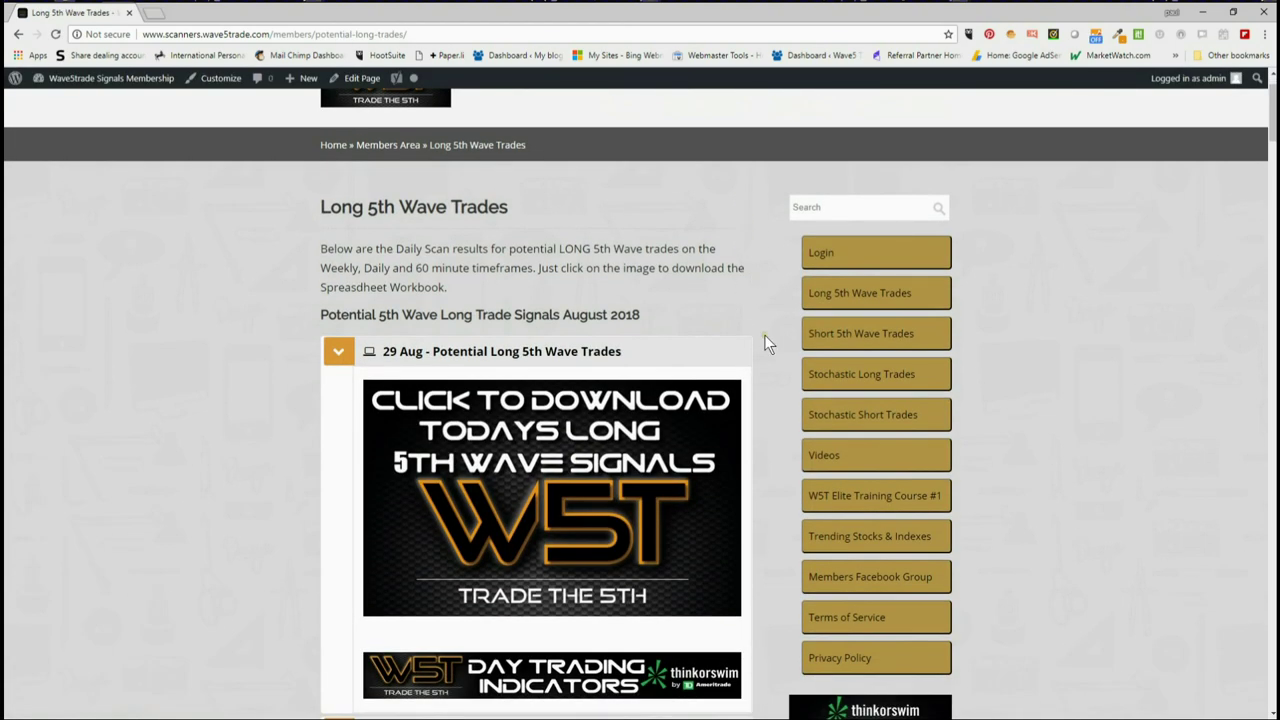
pyautogui.scroll(-1, 777, 359)
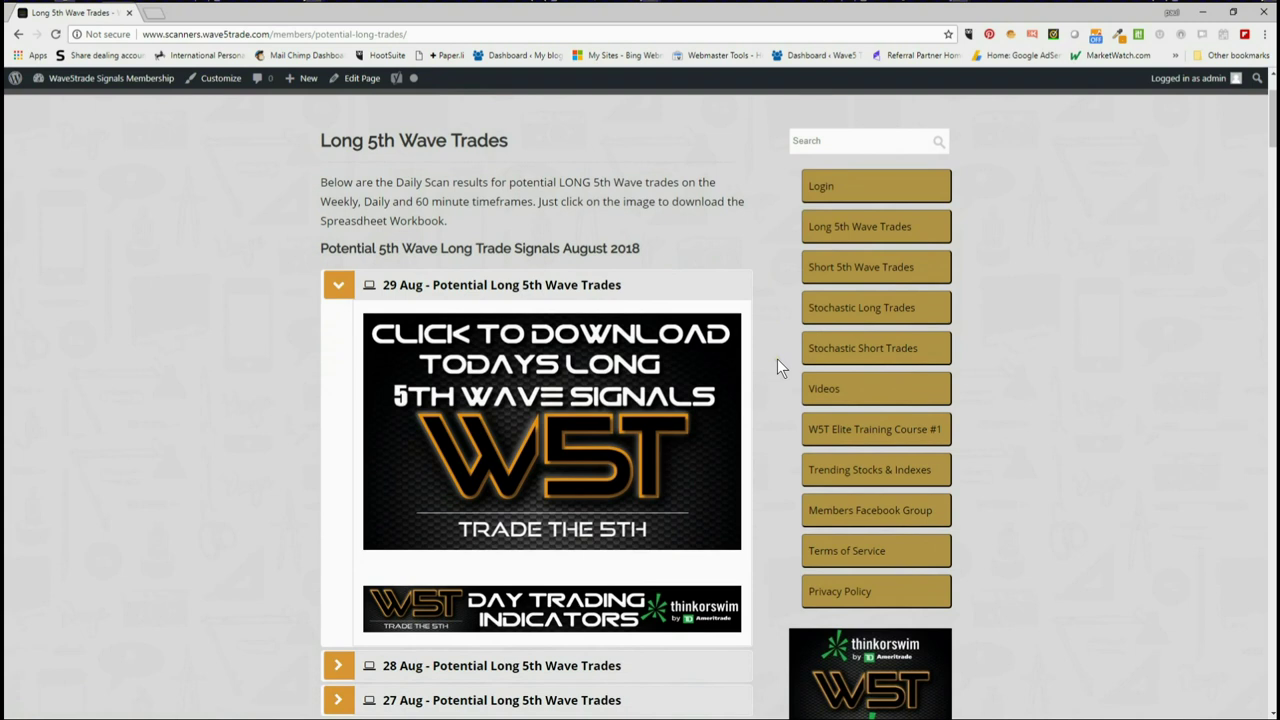
pyautogui.scroll(1, 779, 392)
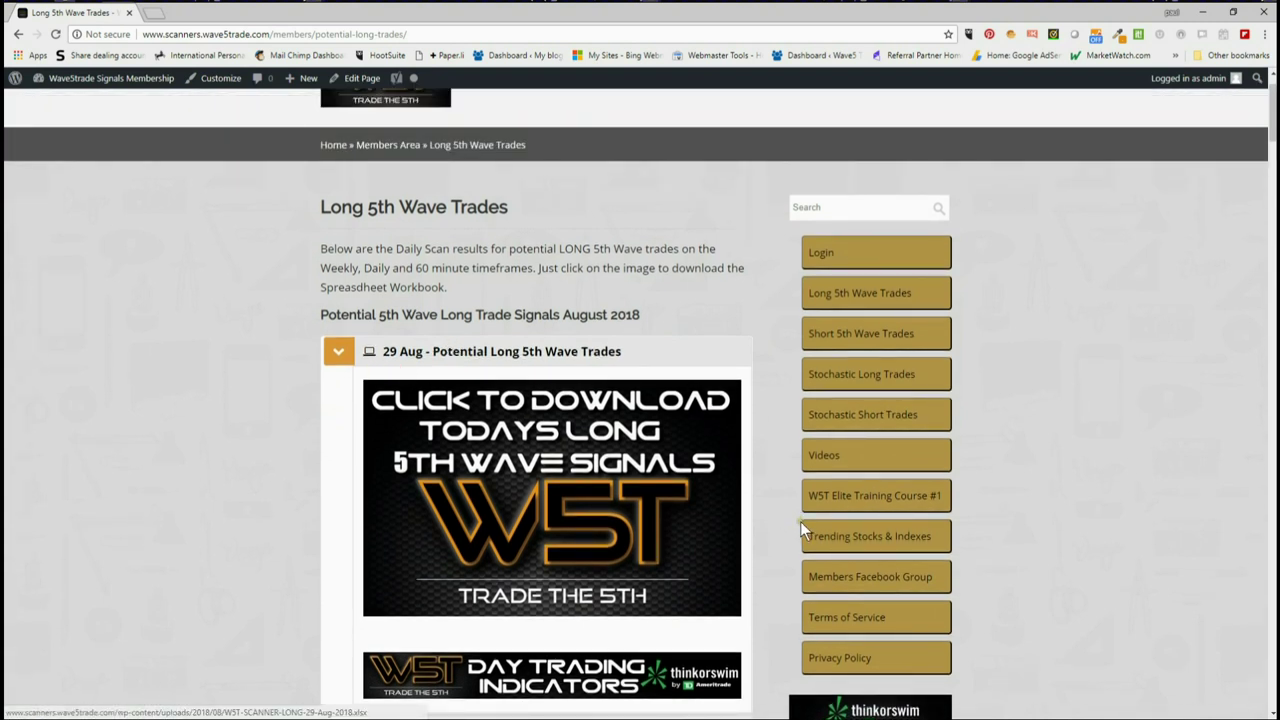
pyautogui.click(714, 614)
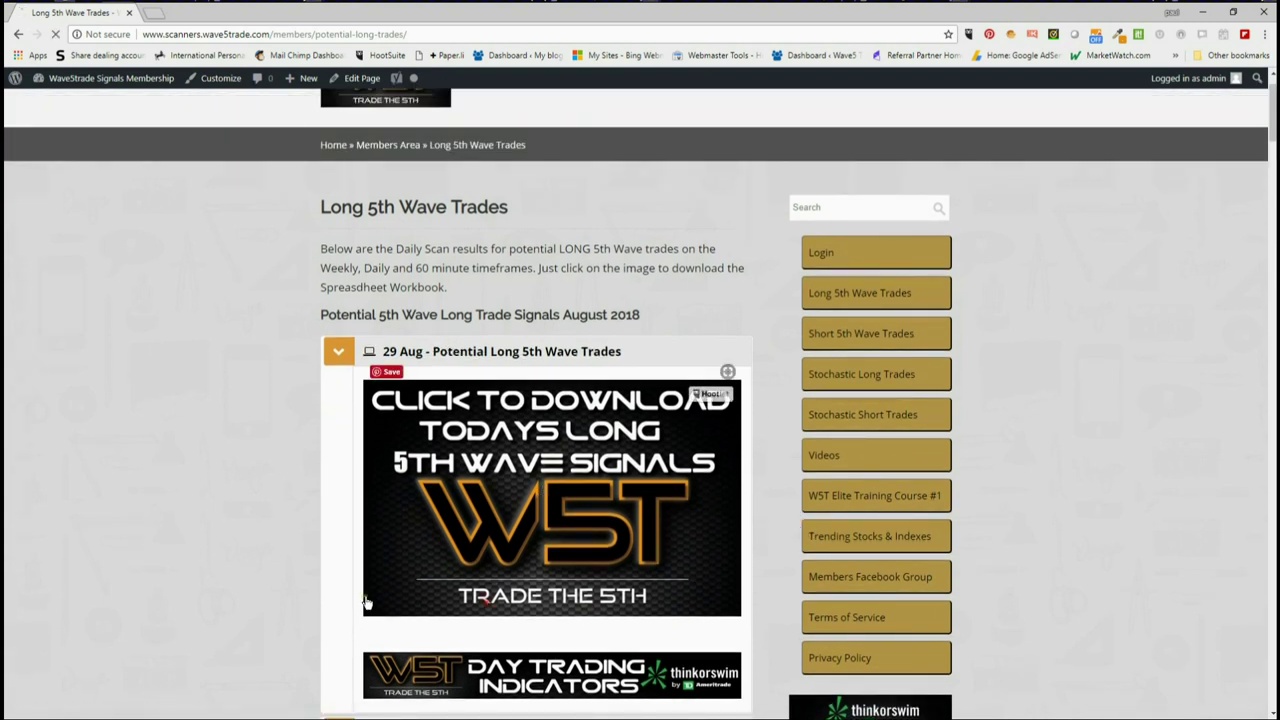
# Review the 60 MINUTE sheet of the WST SCANNER LONG 29 Aug 2018 workbook
pyautogui.click(1202, 12)
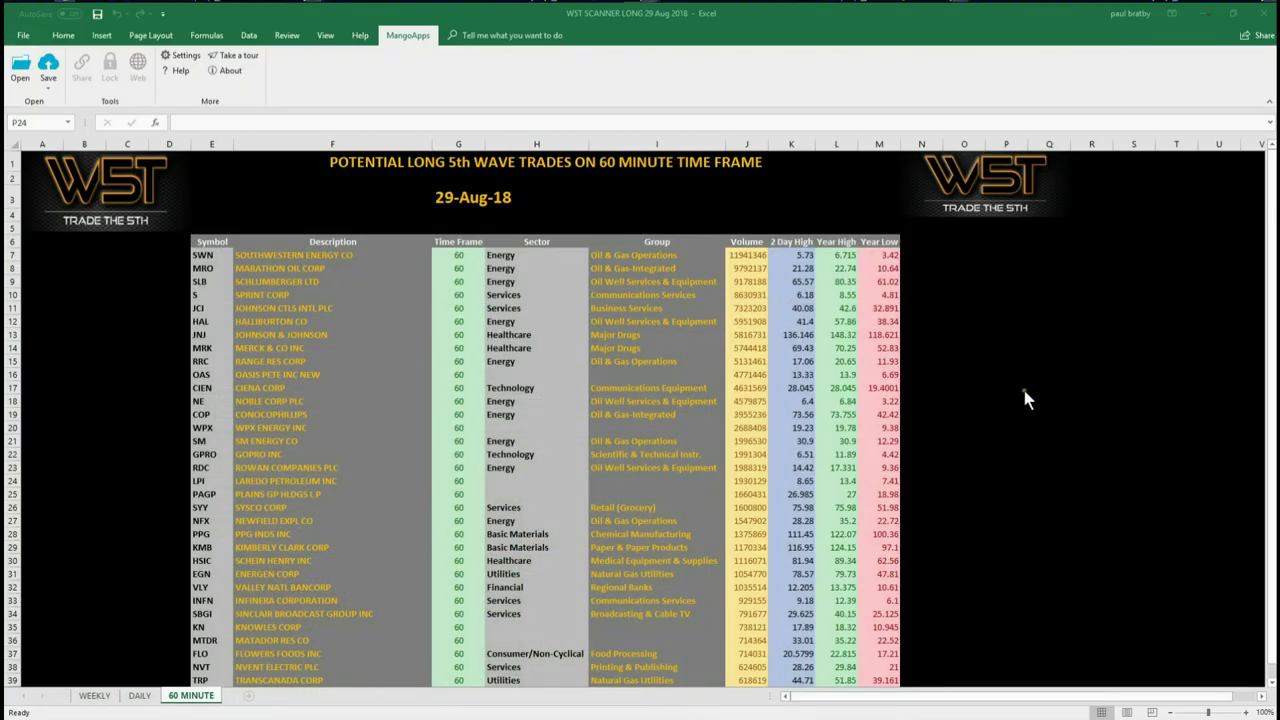
pyautogui.scroll(-1, 201, 566)
pyautogui.scroll(1, 204, 566)
pyautogui.scroll(-1, 212, 447)
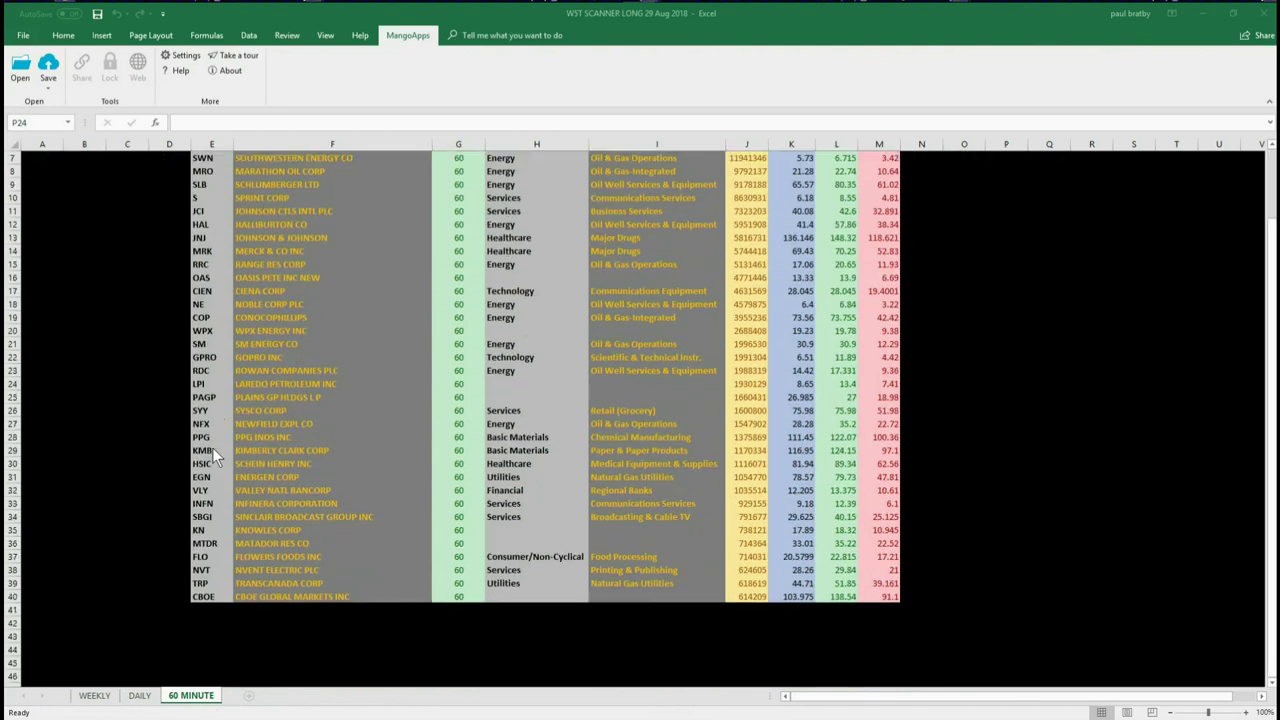
pyautogui.scroll(1, 212, 491)
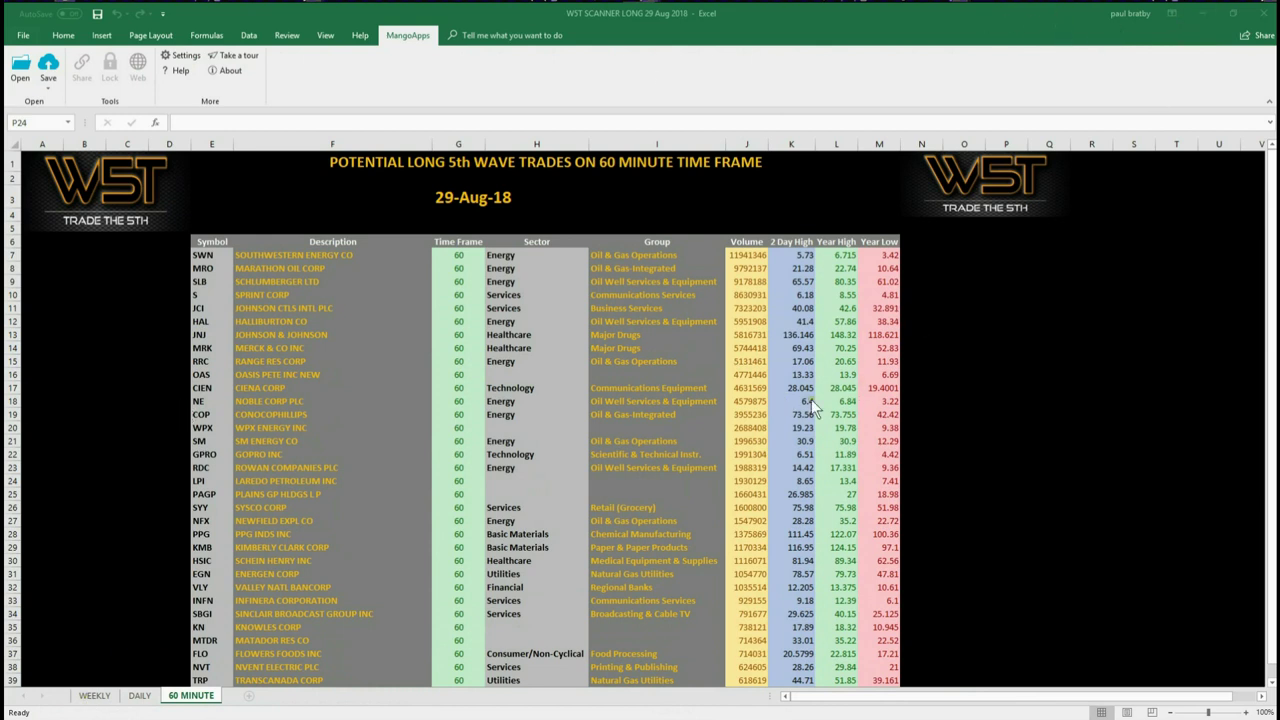
pyautogui.scroll(-1, 811, 399)
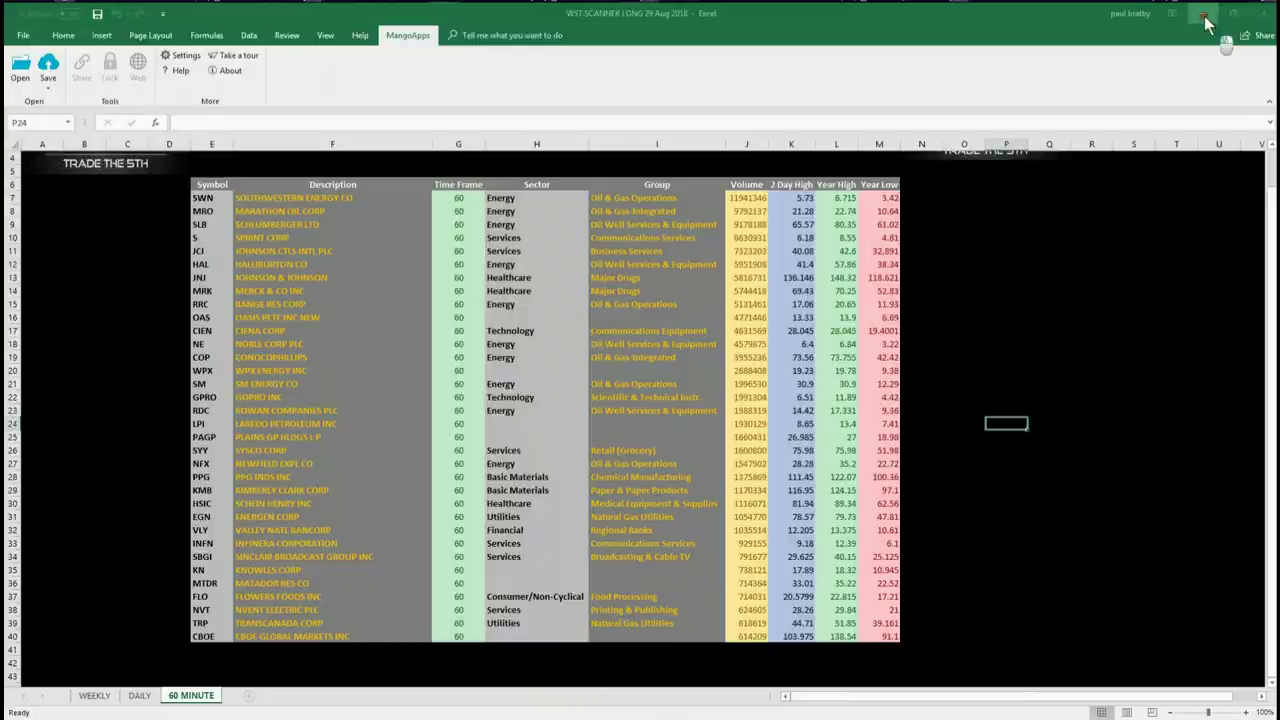
pyautogui.click(1207, 24)
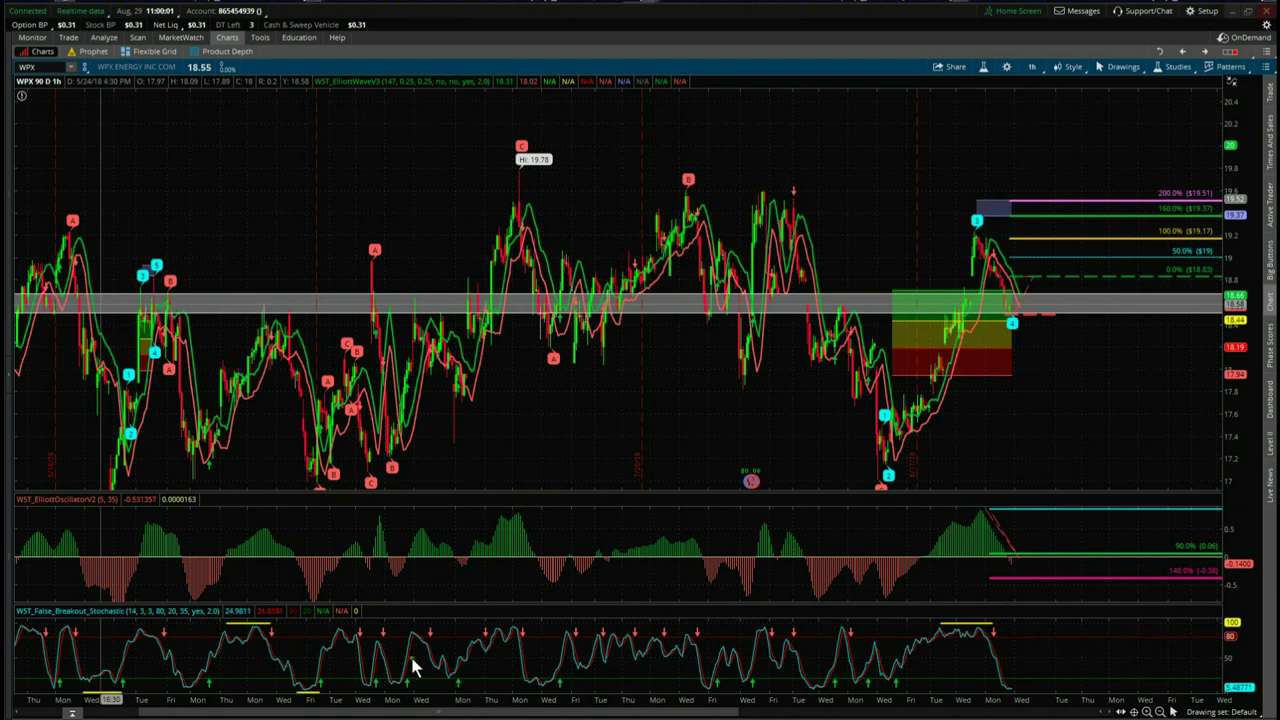
# Compress the WPX 1h chart's time axis to show more history and right-side space
pyautogui.moveTo(376, 698); pyautogui.dragTo(746, 714)
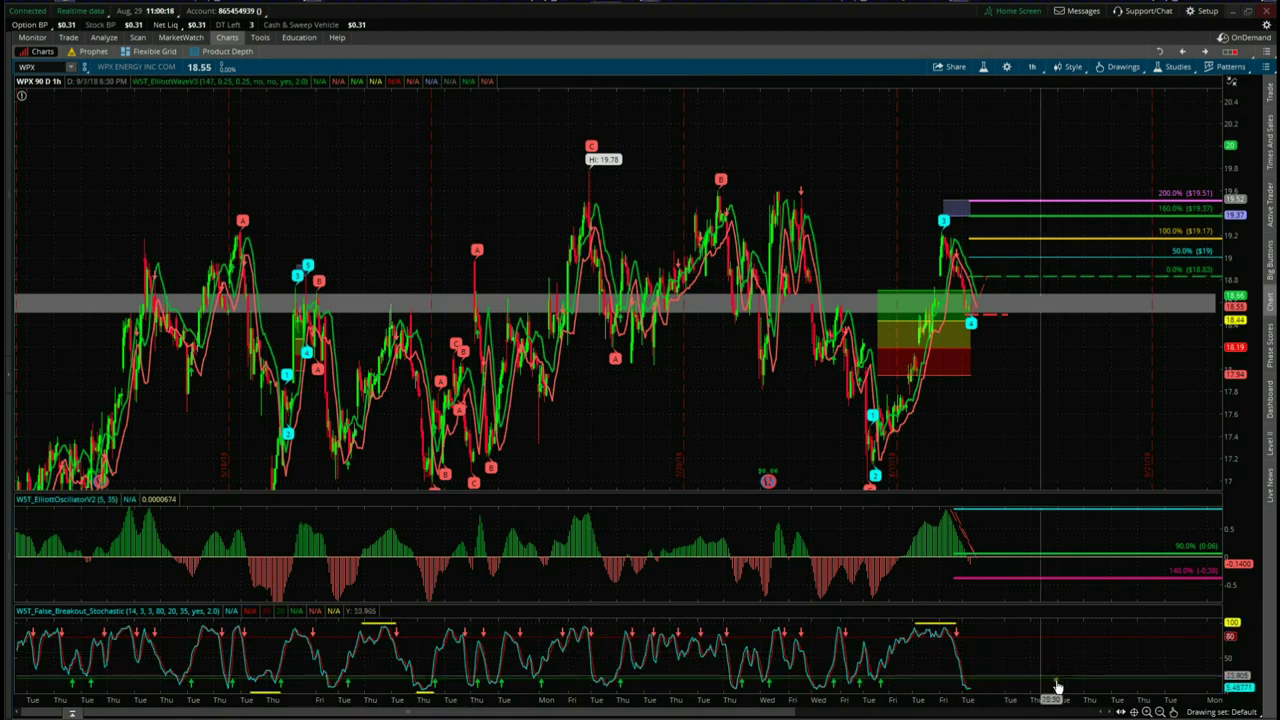
# Zoom the time axis in on the latest WPX wave structure, panning toward recent bars
pyautogui.moveTo(1097, 698); pyautogui.dragTo(709, 688)
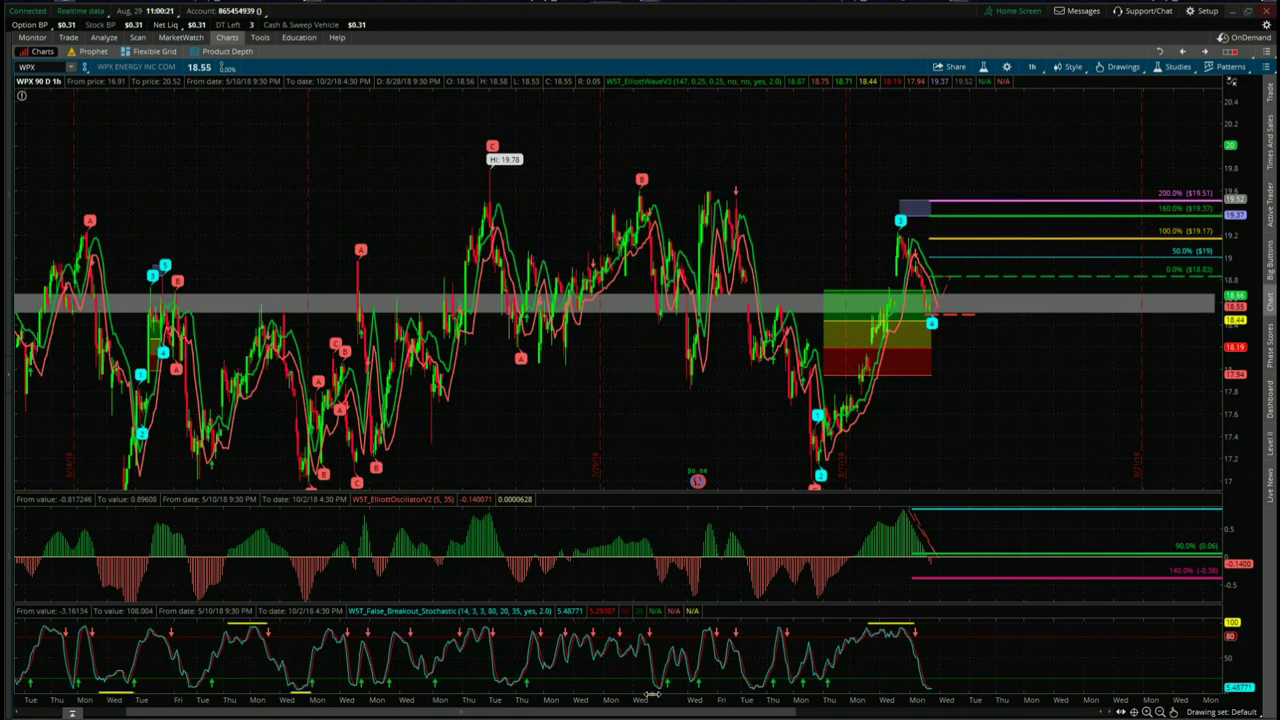
pyautogui.moveTo(575, 697); pyautogui.dragTo(390, 697)
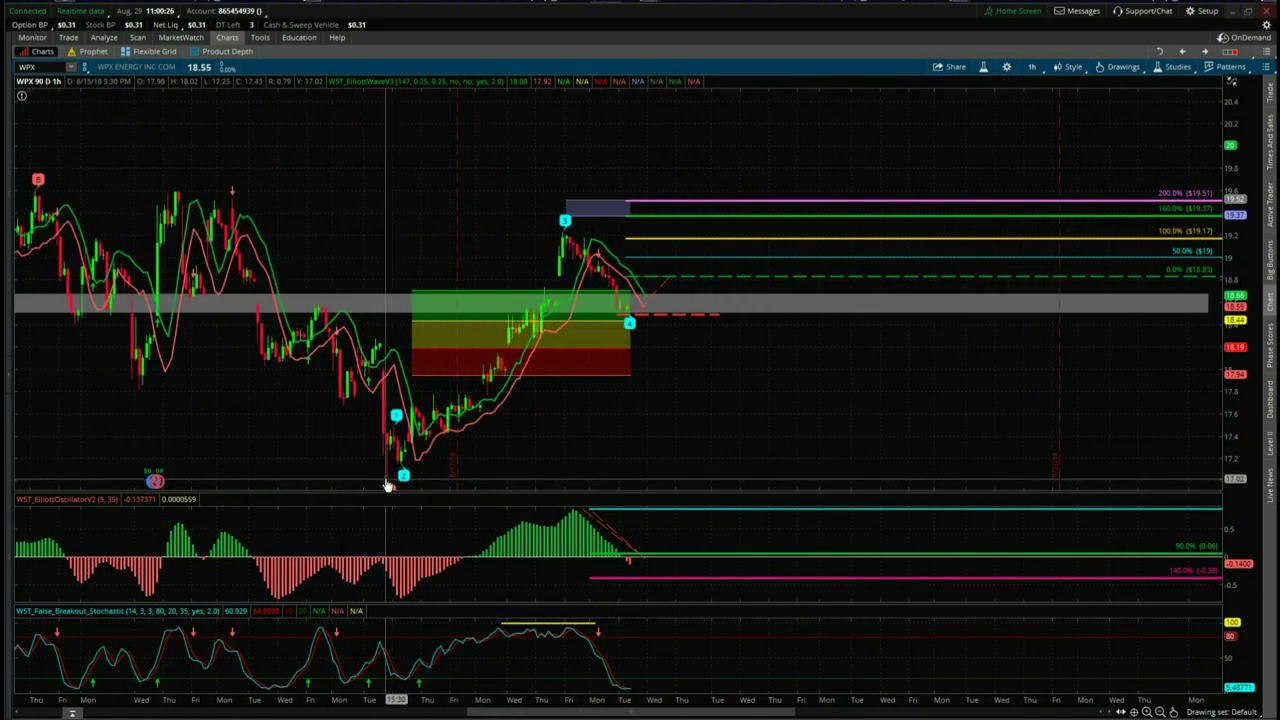
pyautogui.moveTo(726, 406); pyautogui.dragTo(985, 430)
pyautogui.moveTo(1080, 700); pyautogui.dragTo(830, 712)
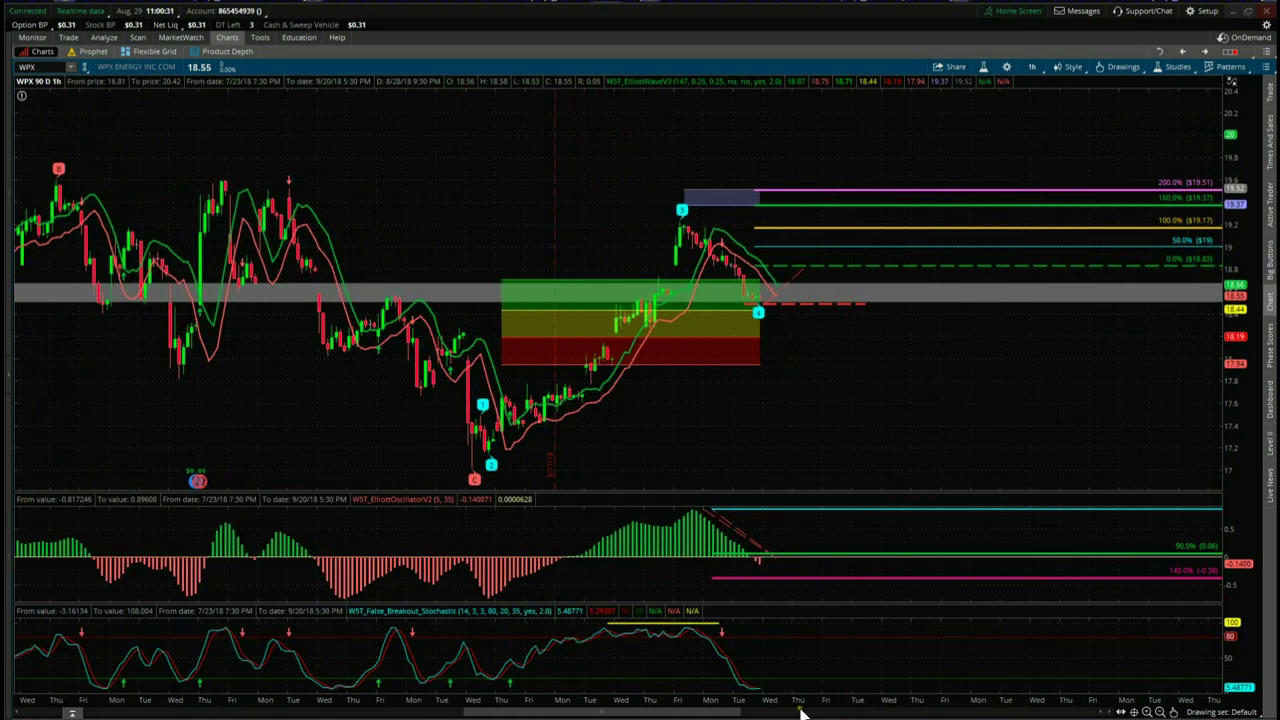
pyautogui.moveTo(752, 712); pyautogui.dragTo(726, 614)
pyautogui.moveTo(674, 400); pyautogui.dragTo(851, 420)
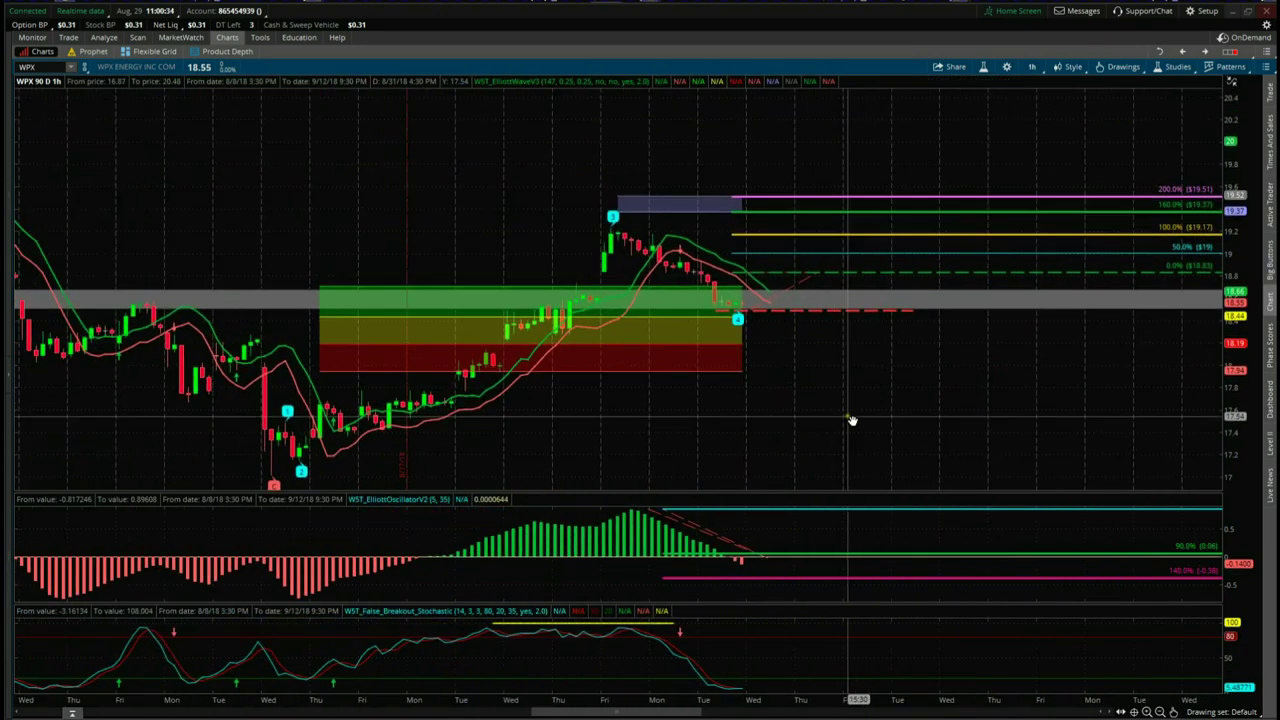
# Stretch the price scale and frame the wave 4 bars around $18.55 and $18.83
pyautogui.moveTo(1236, 385); pyautogui.dragTo(1237, 312)
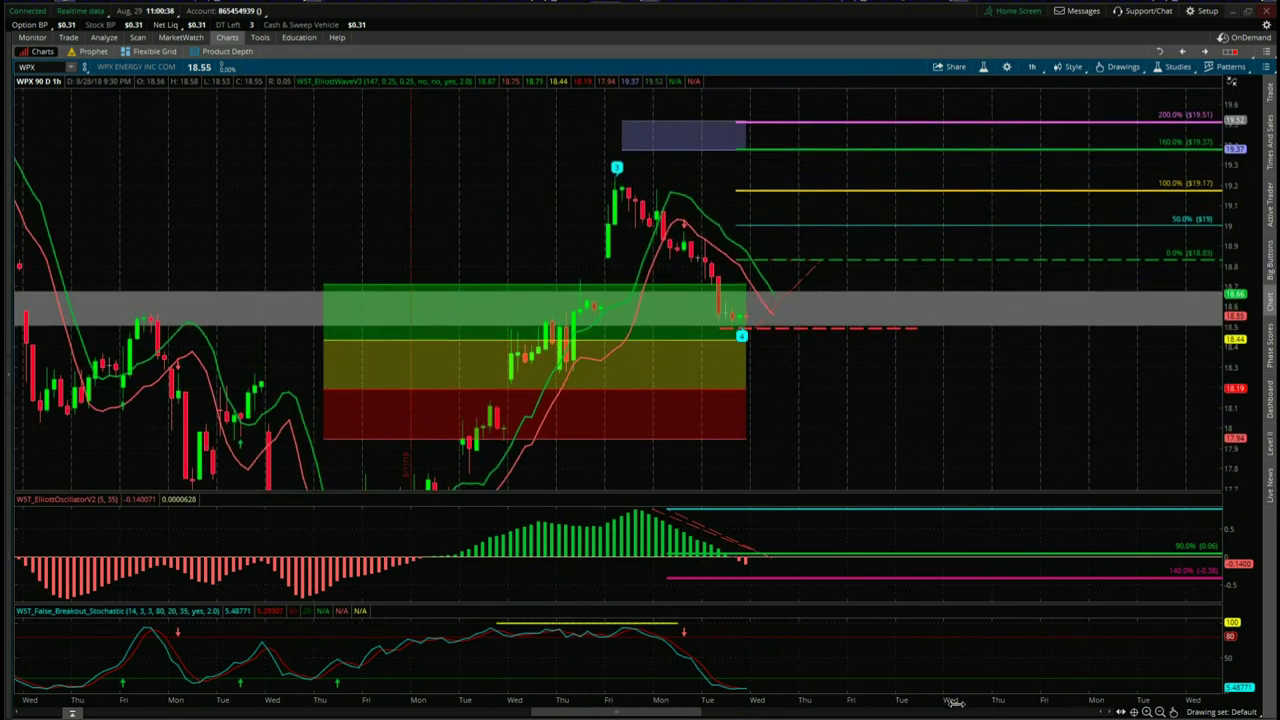
pyautogui.moveTo(955, 702); pyautogui.dragTo(760, 702)
pyautogui.moveTo(729, 386); pyautogui.dragTo(853, 422)
pyautogui.moveTo(1236, 418); pyautogui.dragTo(997, 434)
pyautogui.moveTo(965, 698); pyautogui.dragTo(771, 700)
pyautogui.moveTo(766, 417); pyautogui.dragTo(933, 432)
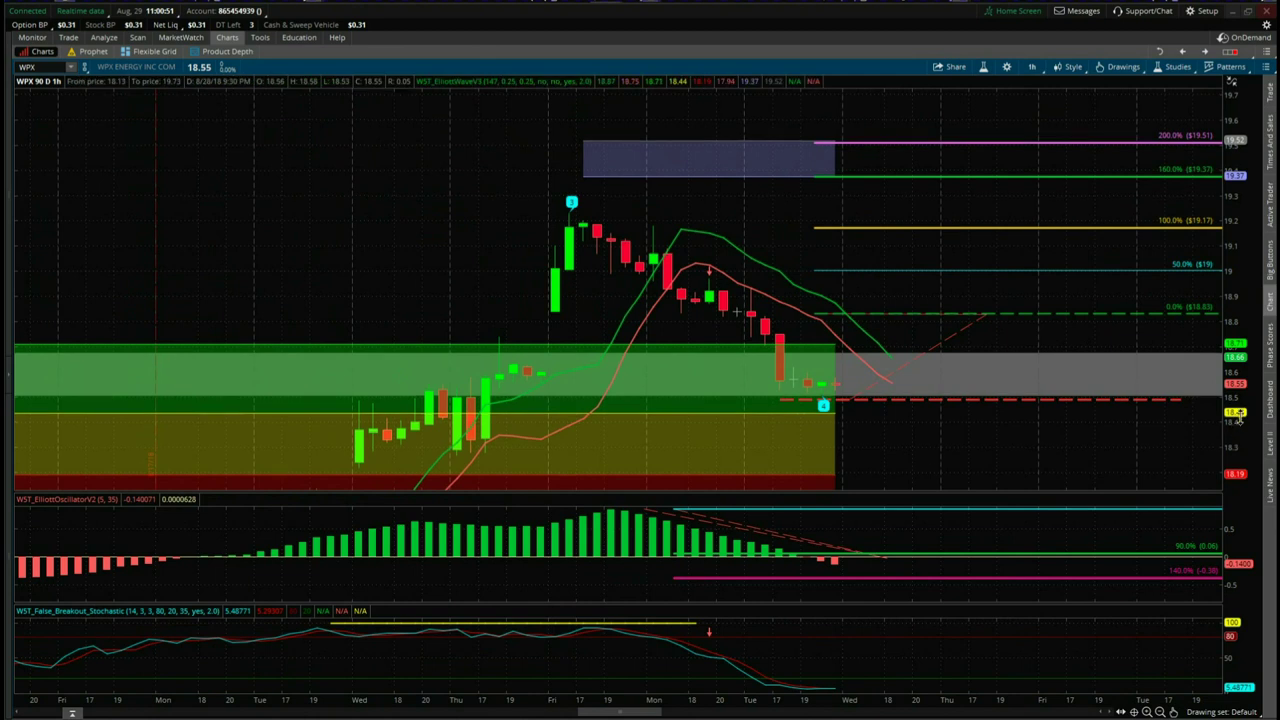
pyautogui.moveTo(1238, 418); pyautogui.dragTo(953, 476)
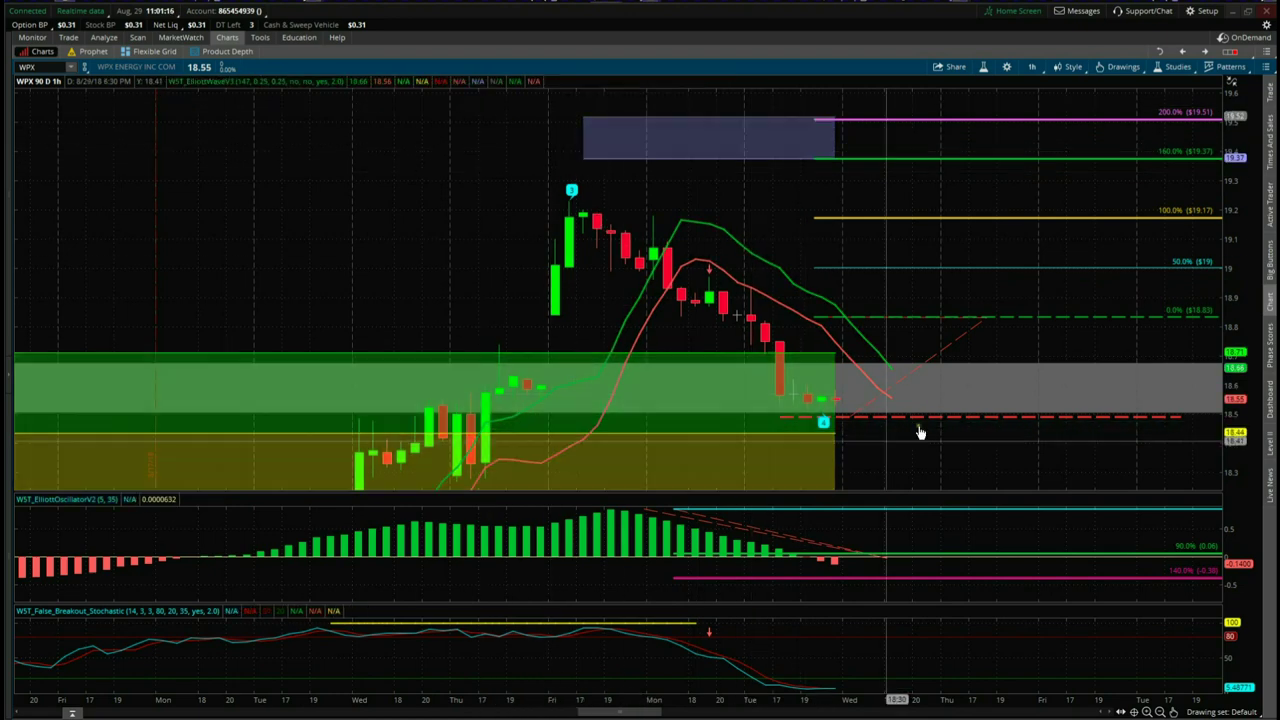
pyautogui.moveTo(920, 437); pyautogui.dragTo(902, 478)
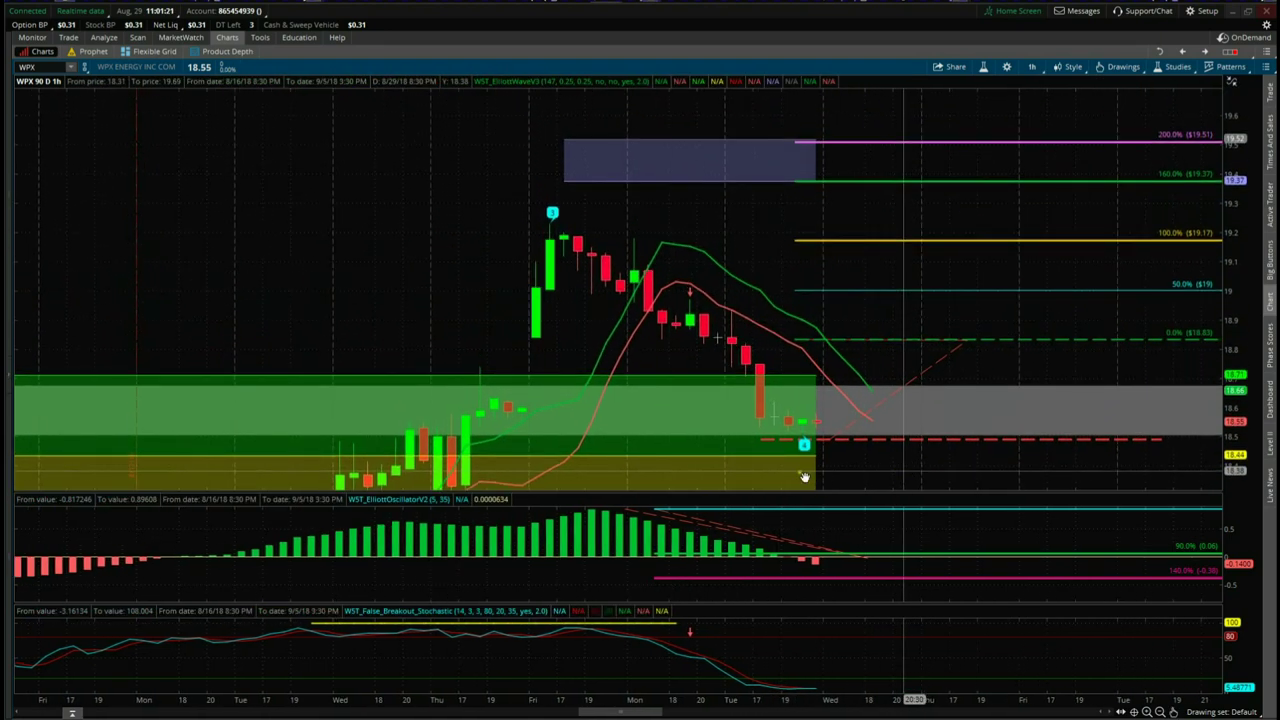
pyautogui.moveTo(762, 455); pyautogui.dragTo(767, 458)
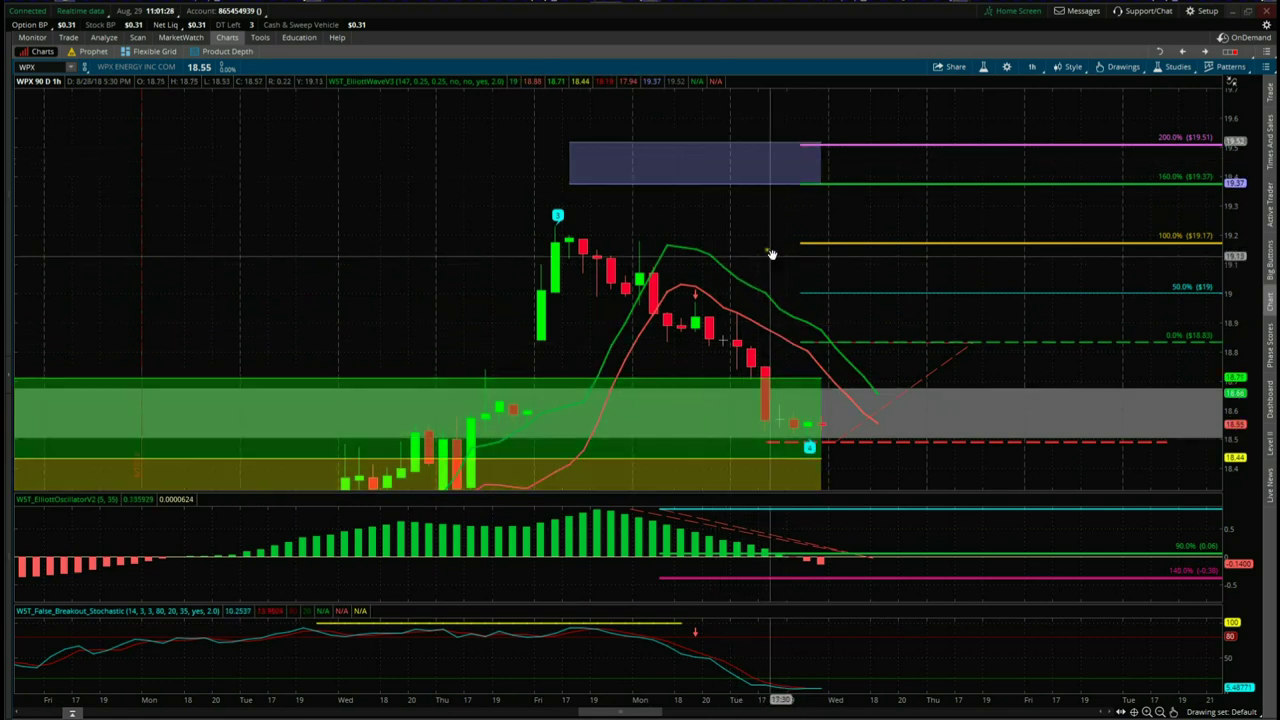
pyautogui.moveTo(771, 254); pyautogui.dragTo(723, 223)
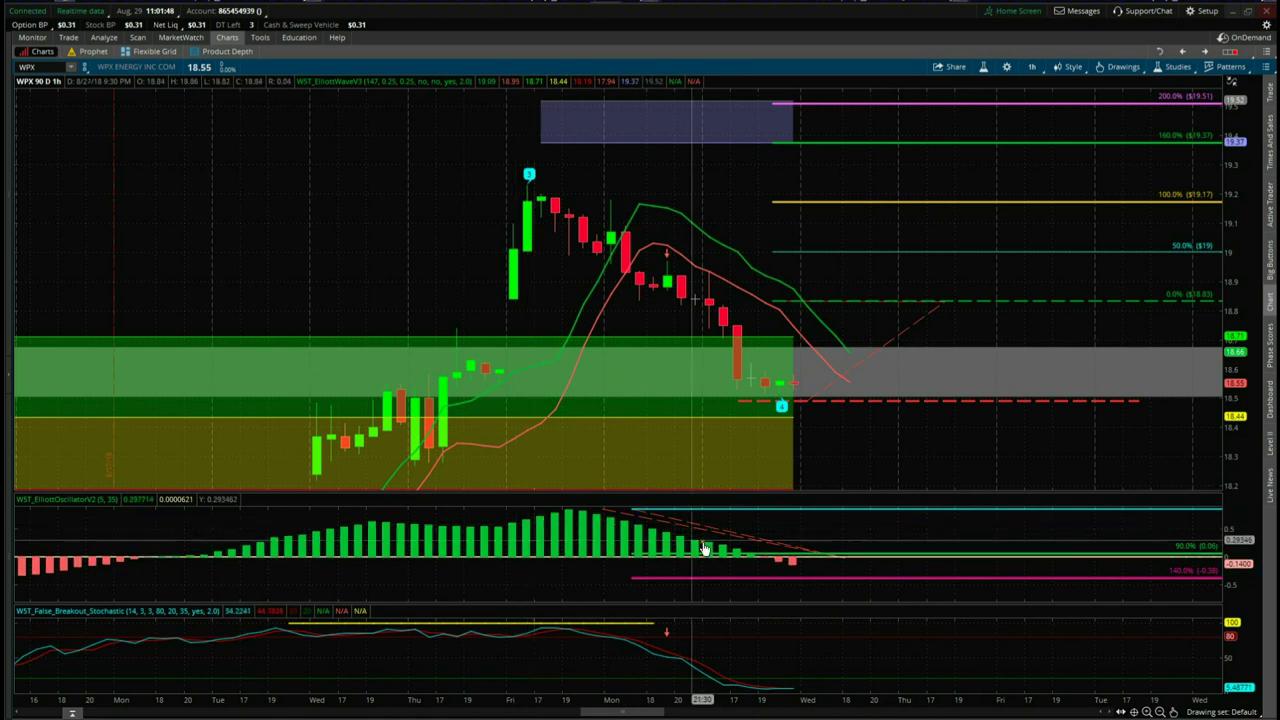
pyautogui.moveTo(806, 587)
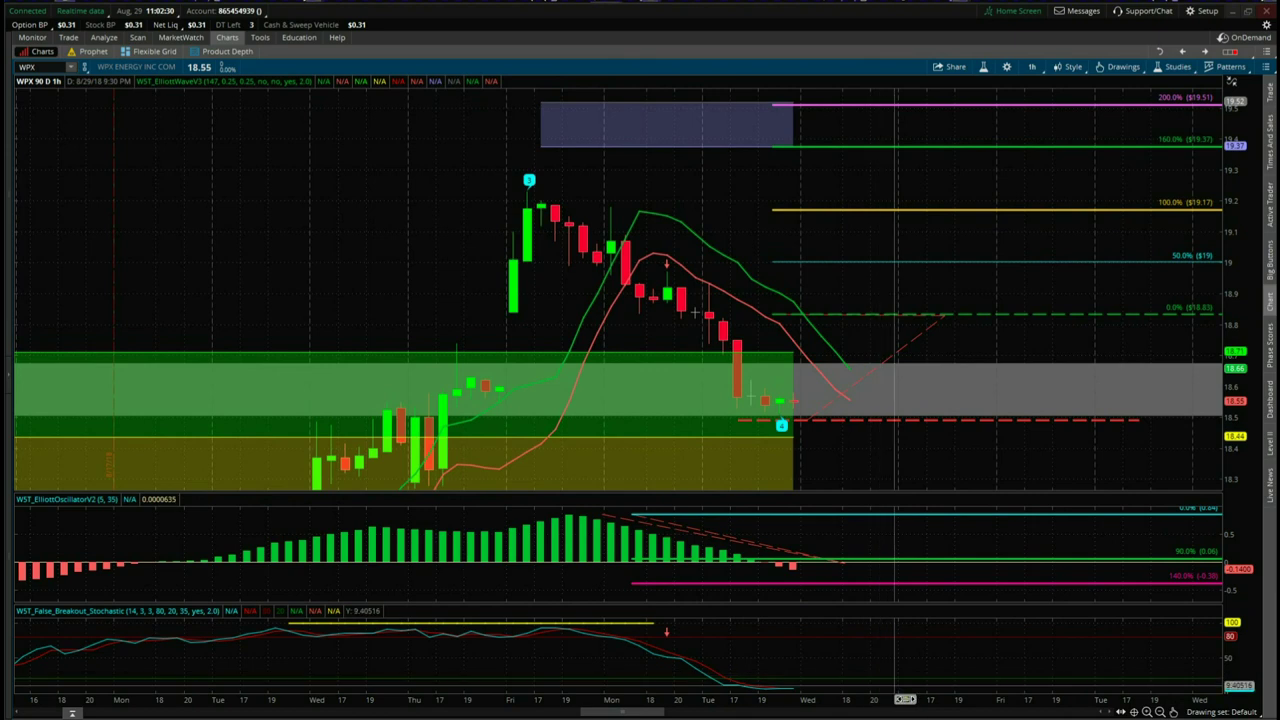
pyautogui.moveTo(910, 702); pyautogui.dragTo(873, 710)
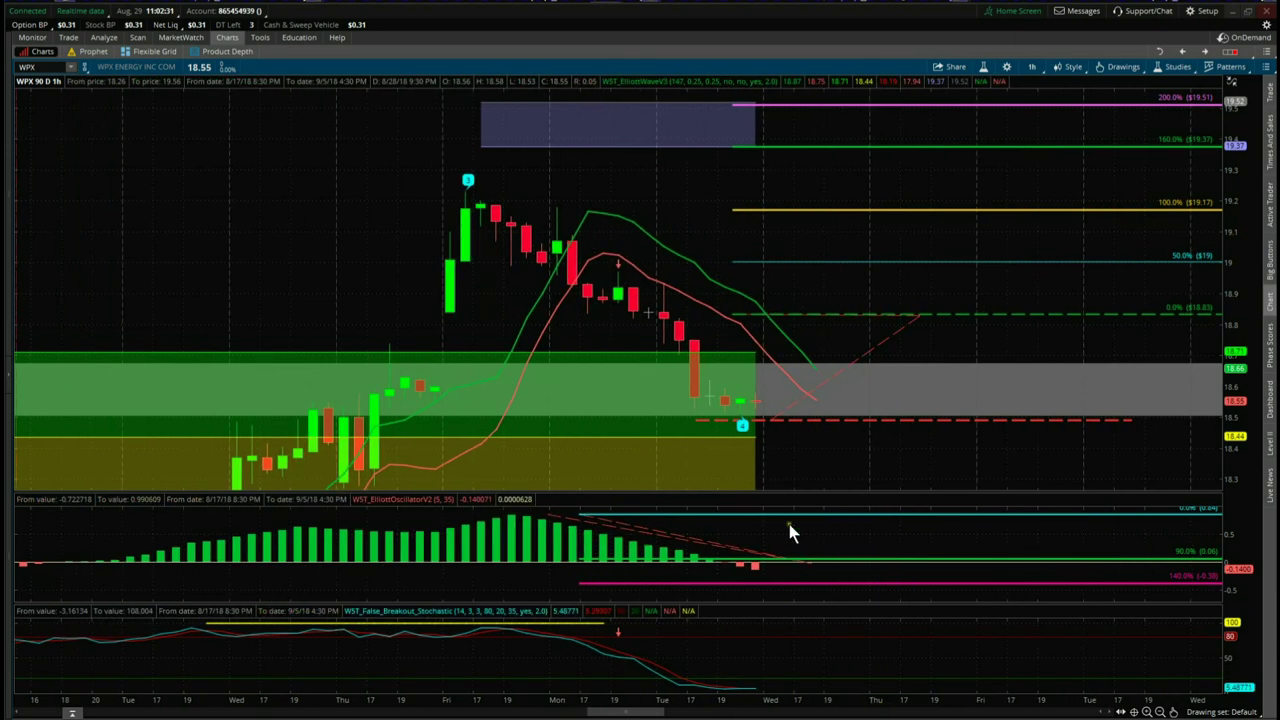
pyautogui.moveTo(810, 460)
pyautogui.mouseDown()
pyautogui.moveTo(791, 451)
pyautogui.moveTo(817, 446)
pyautogui.moveTo(809, 438)
pyautogui.mouseUp()
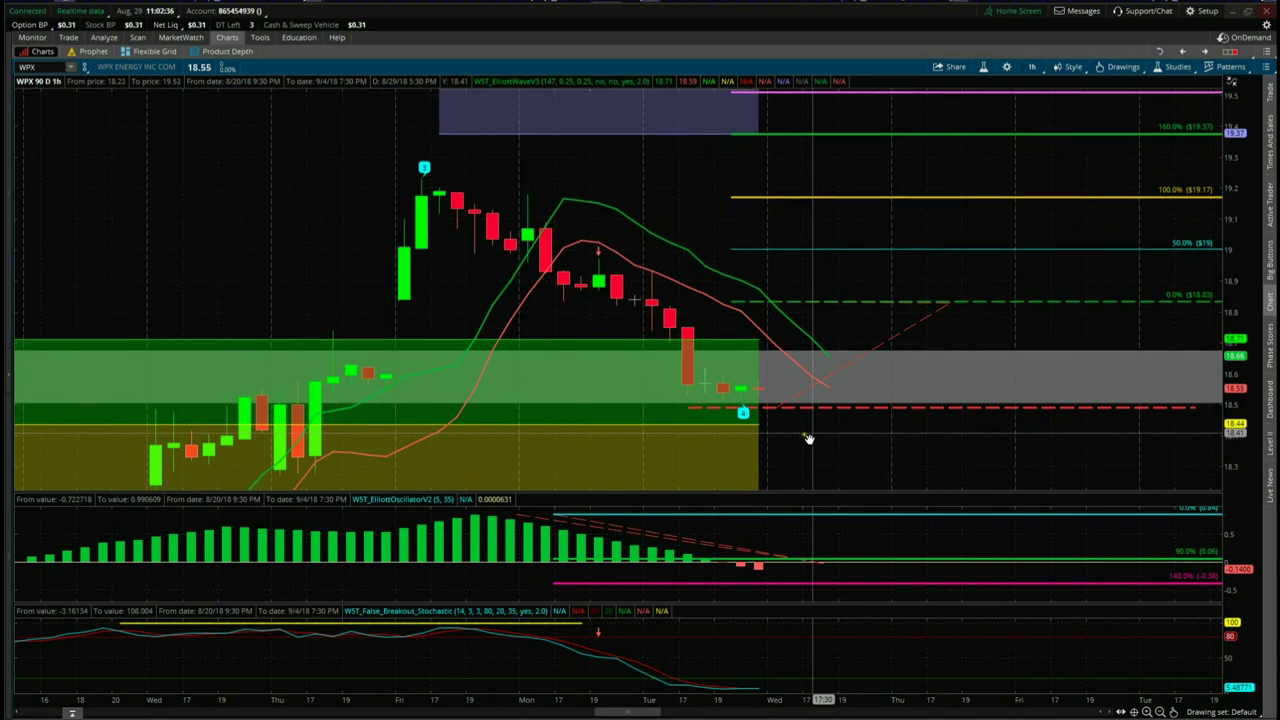
pyautogui.moveTo(736, 455); pyautogui.dragTo(751, 424)
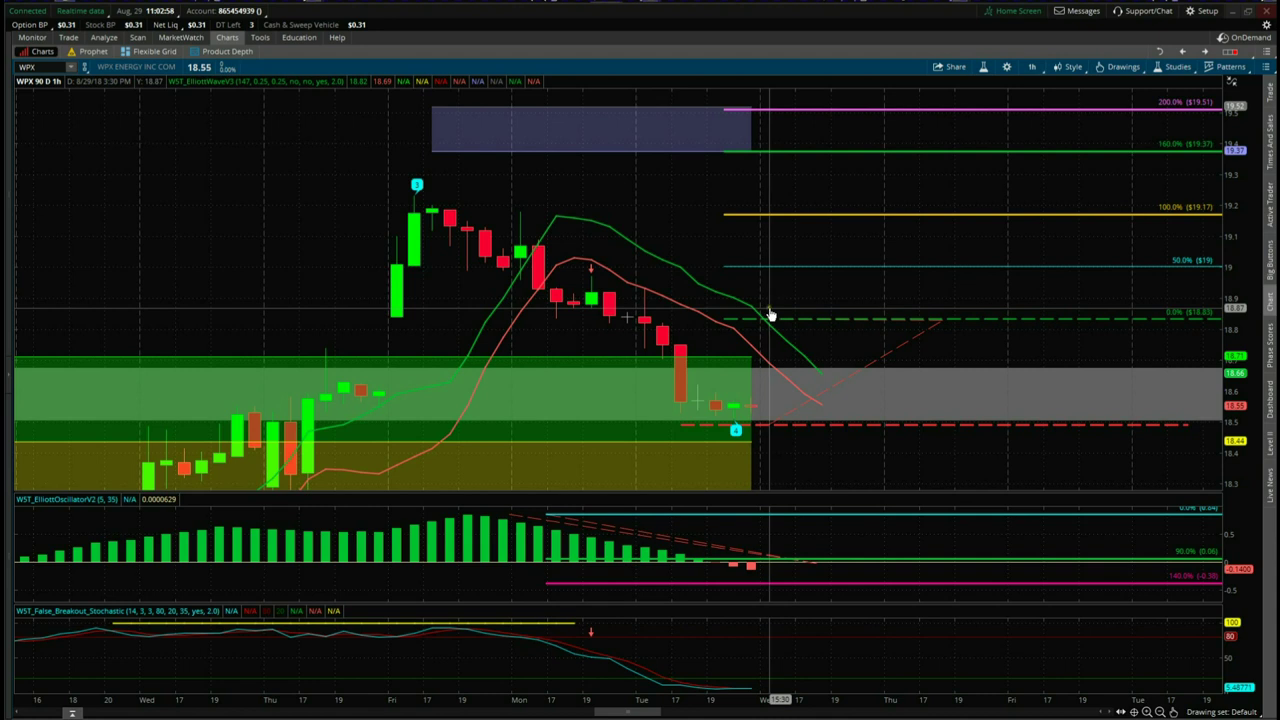
pyautogui.moveTo(779, 328)
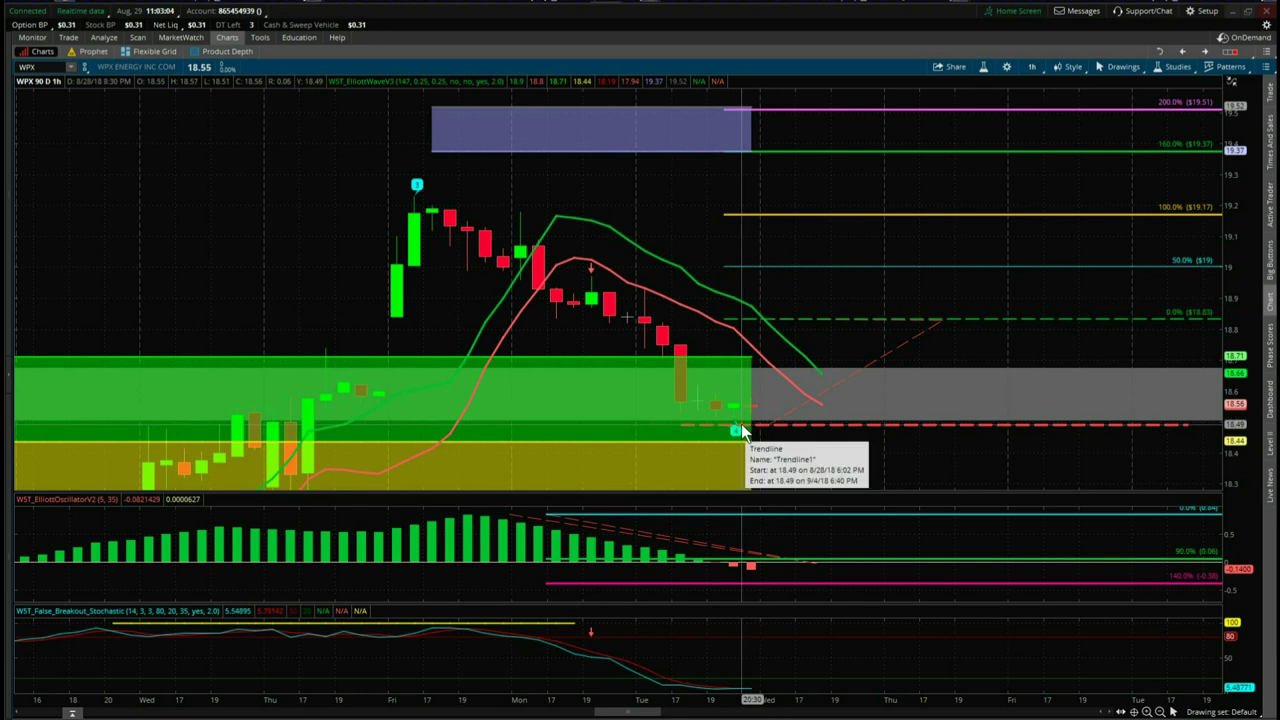
pyautogui.moveTo(744, 426)
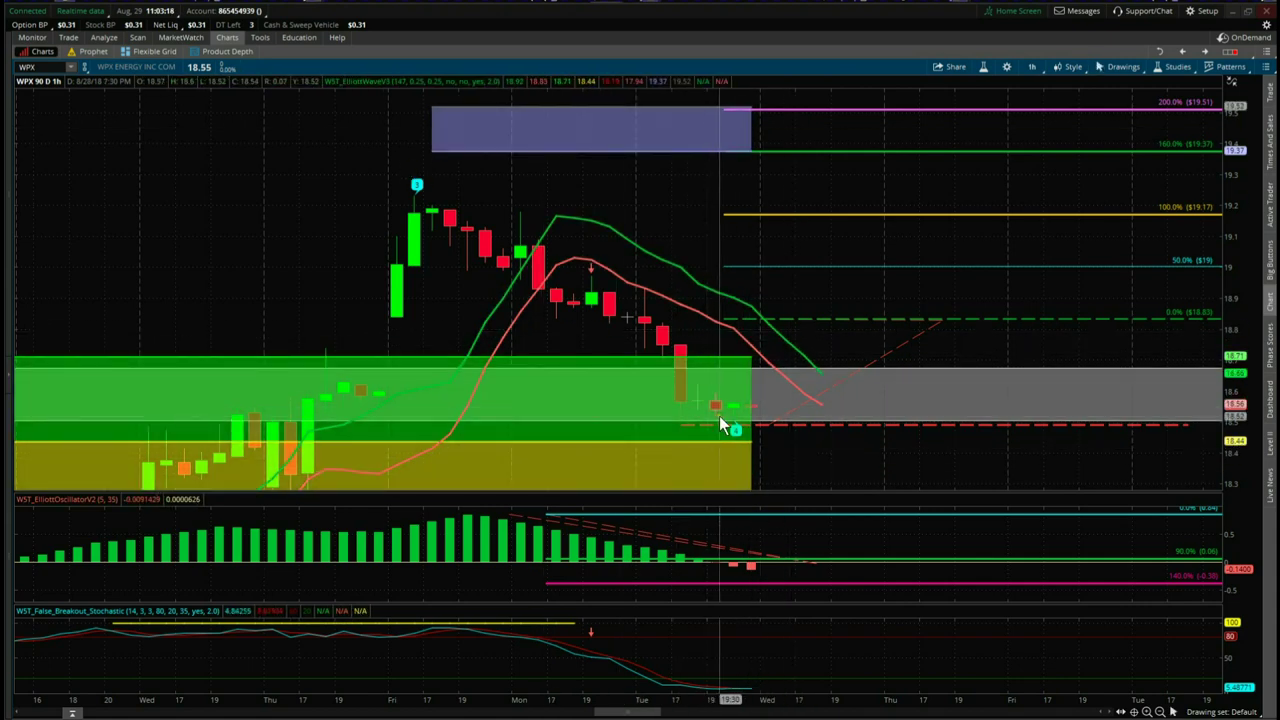
pyautogui.moveTo(805, 460); pyautogui.dragTo(814, 408)
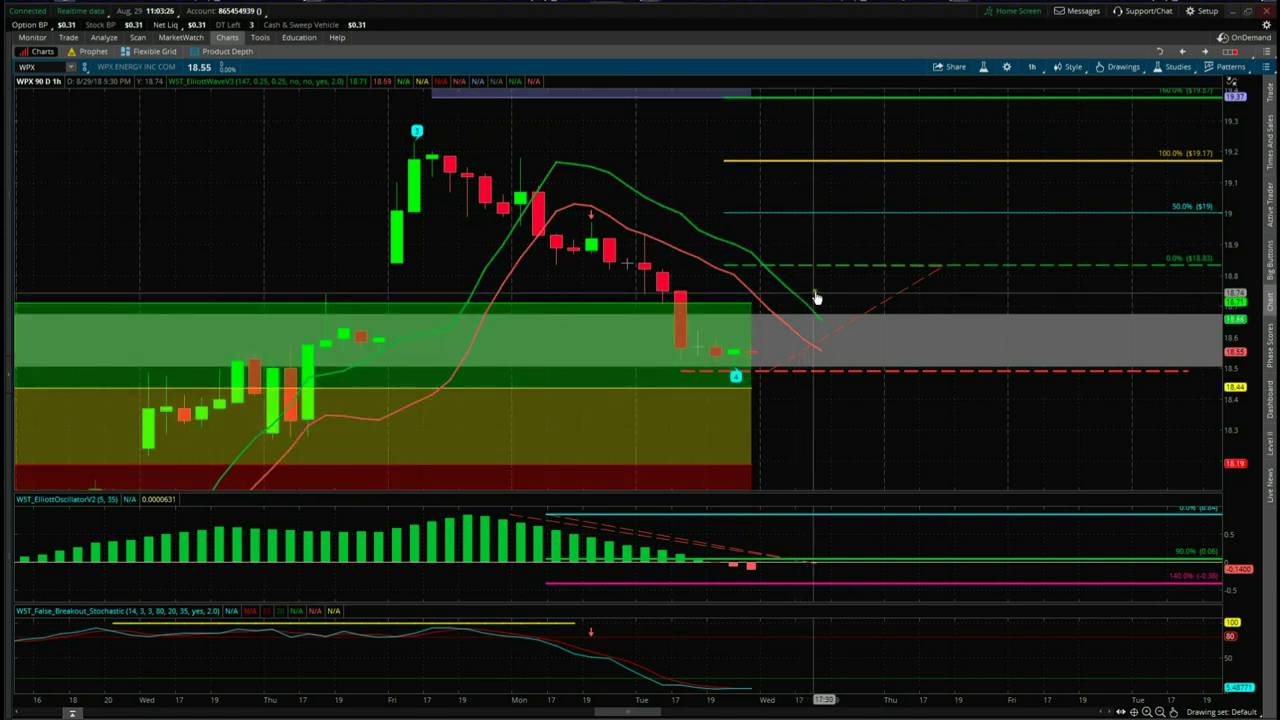
pyautogui.moveTo(877, 414); pyautogui.dragTo(826, 459)
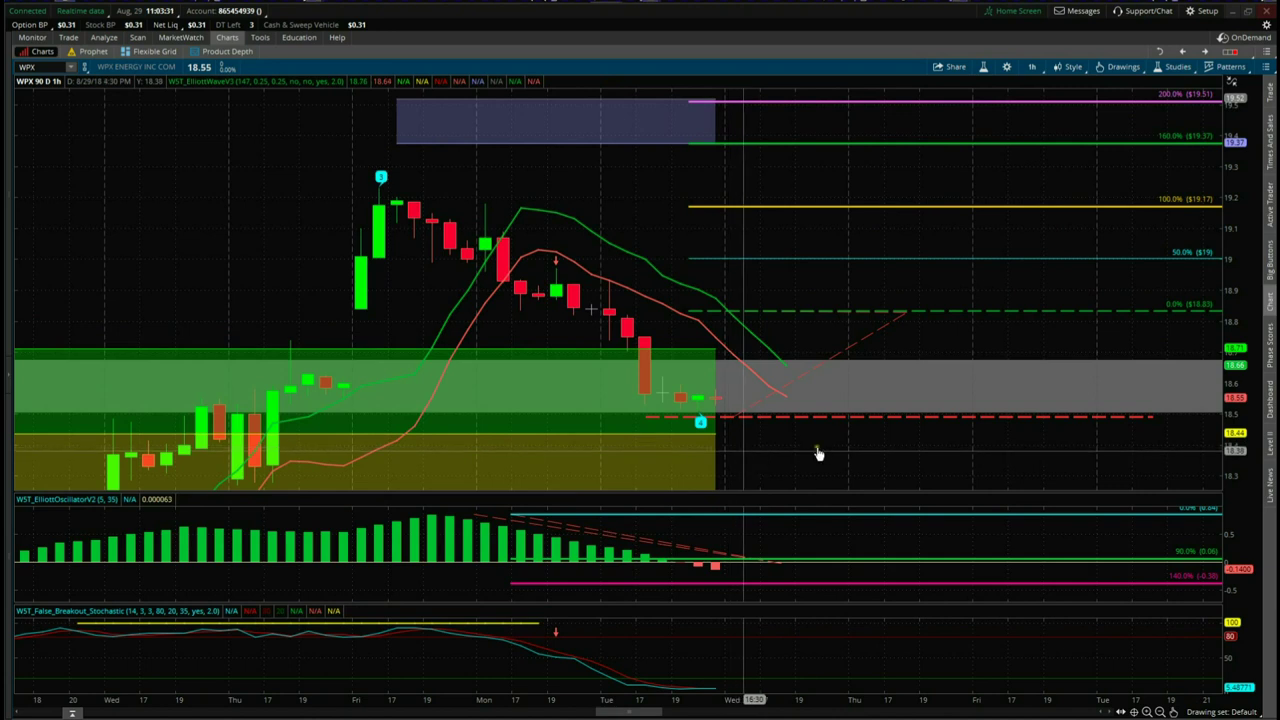
pyautogui.moveTo(815, 462); pyautogui.dragTo(783, 463)
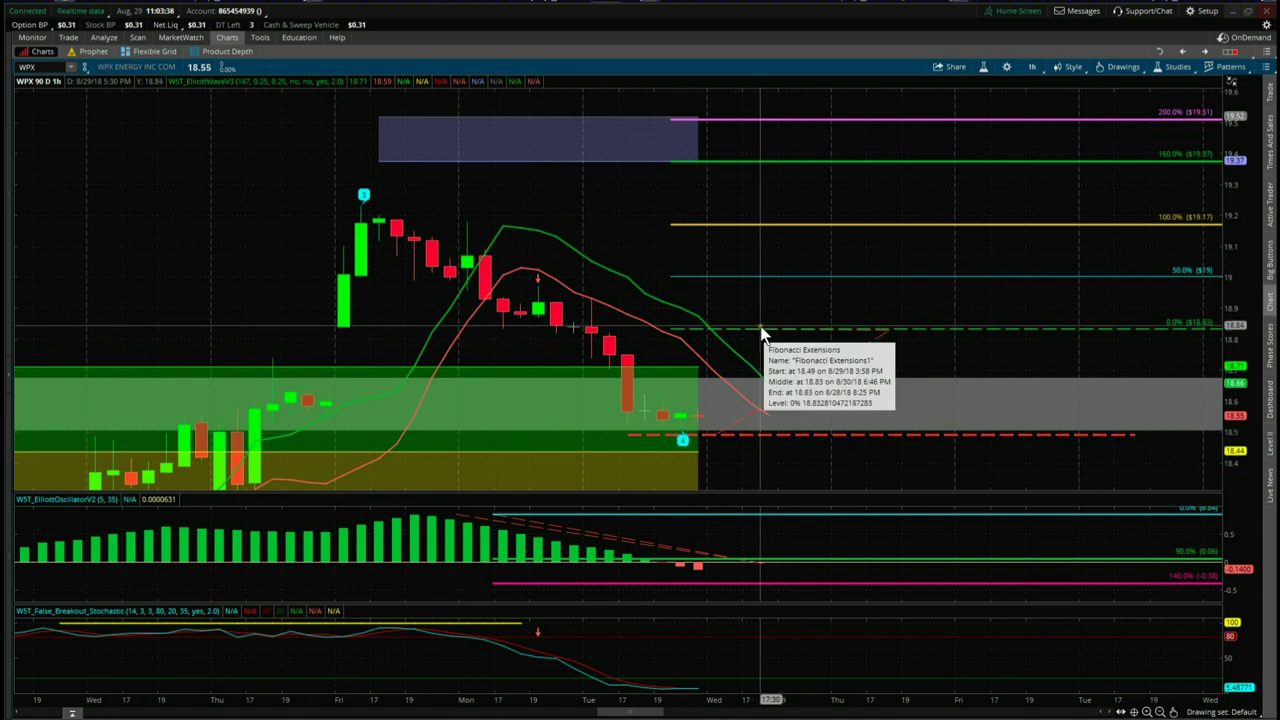
pyautogui.moveTo(643, 209); pyautogui.dragTo(671, 209)
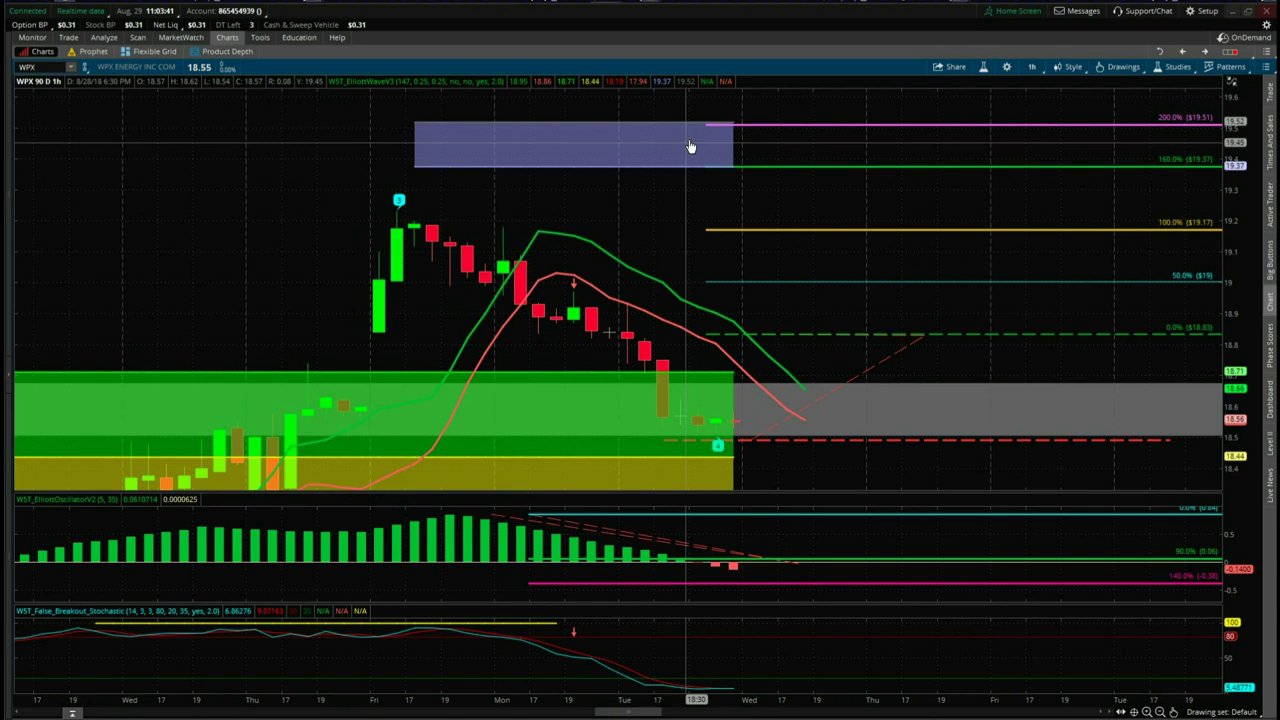
pyautogui.moveTo(654, 200); pyautogui.dragTo(797, 208)
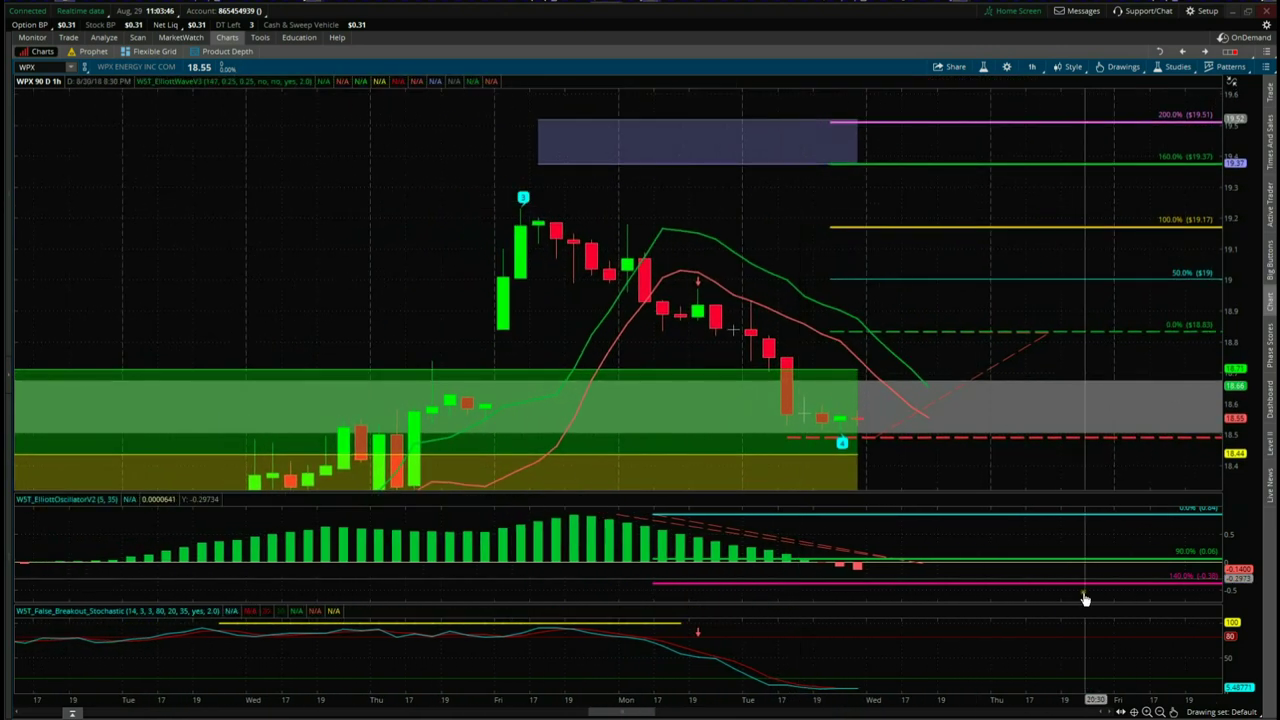
pyautogui.moveTo(1240, 448); pyautogui.dragTo(1240, 470)
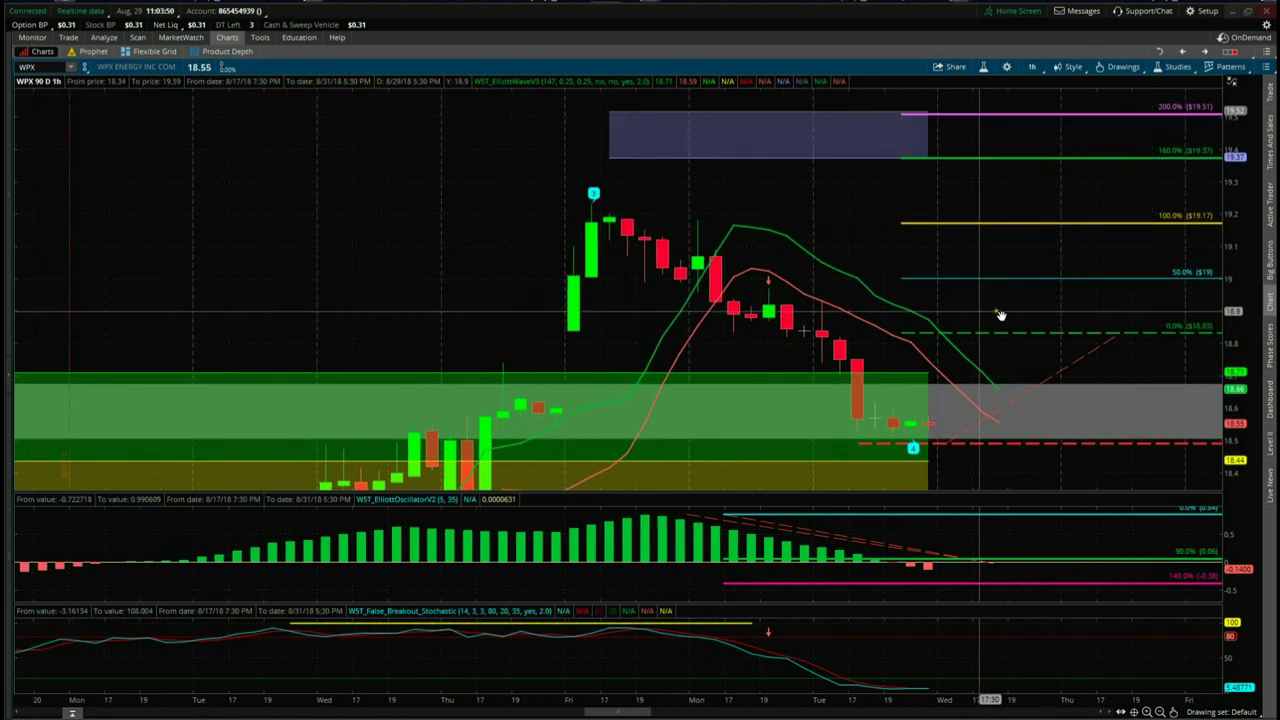